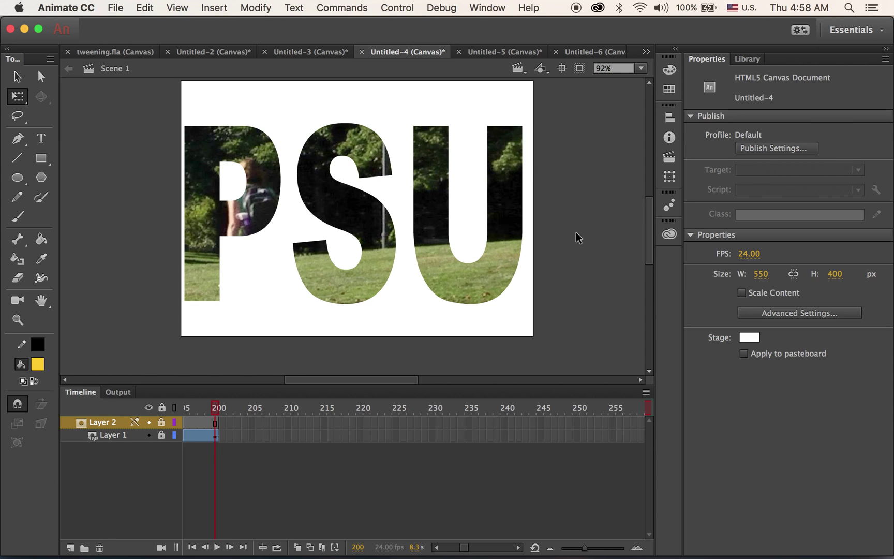
Step: Play back the finished PSU mask animation
key(Return)
Step: Bring up the New Document dialog with Cmd+N
key(cmd+n)
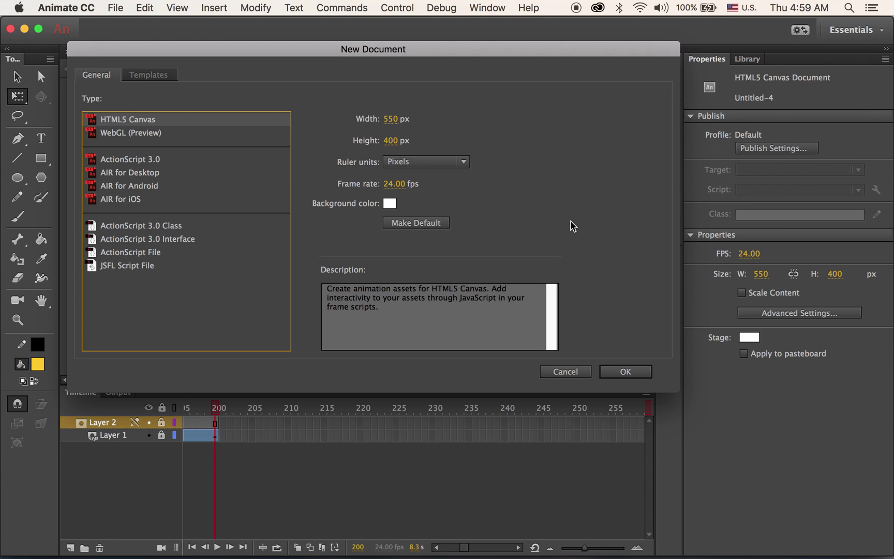
Step: Create the HTML5 Canvas document at 550 × 400 px and 24 fps
click(634, 378)
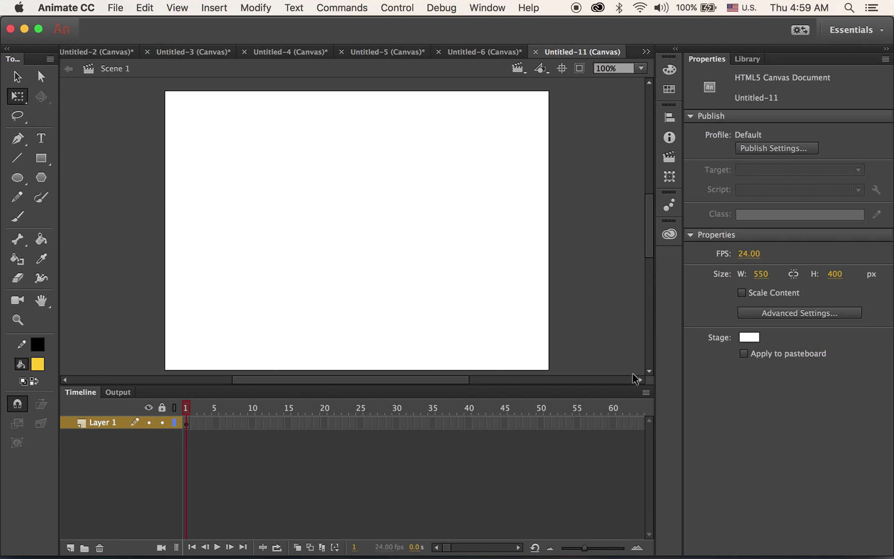
Step: Import psu.jpg from the Desktop onto the stage
click(111, 7)
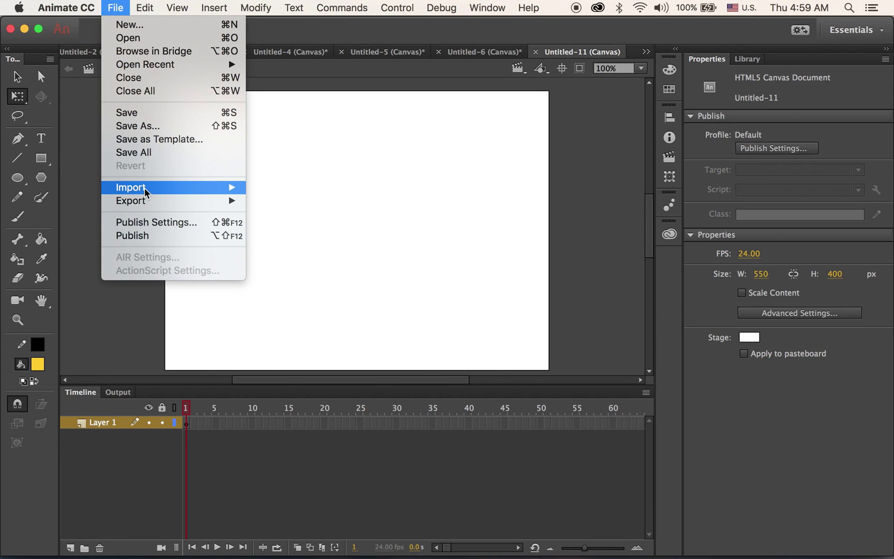
mouse_move(147, 188)
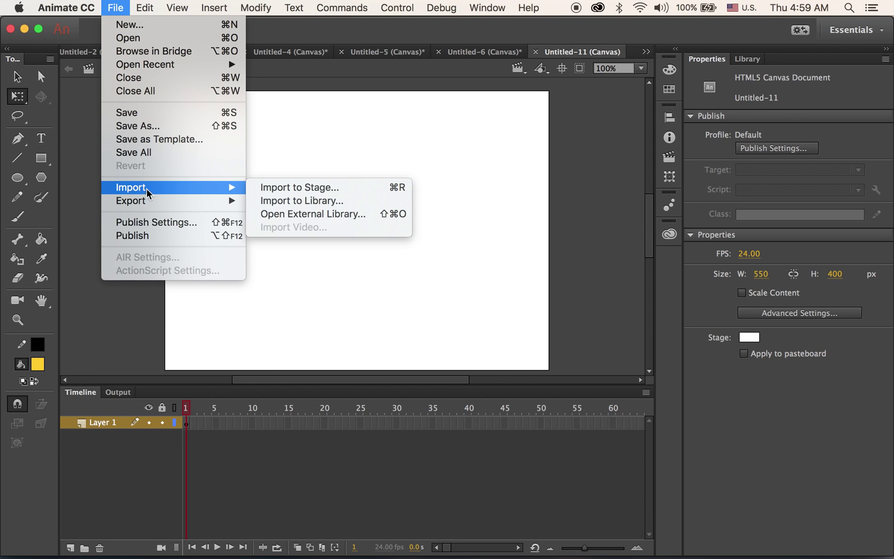
click(279, 189)
scroll(384, 241, down, 10)
scroll(384, 242, down, 10)
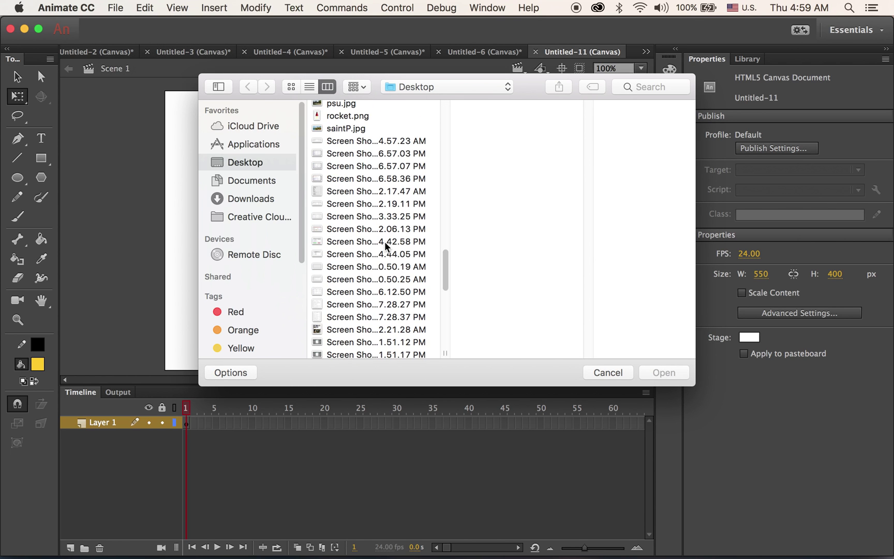
scroll(384, 241, down, 5)
scroll(385, 241, up, 10)
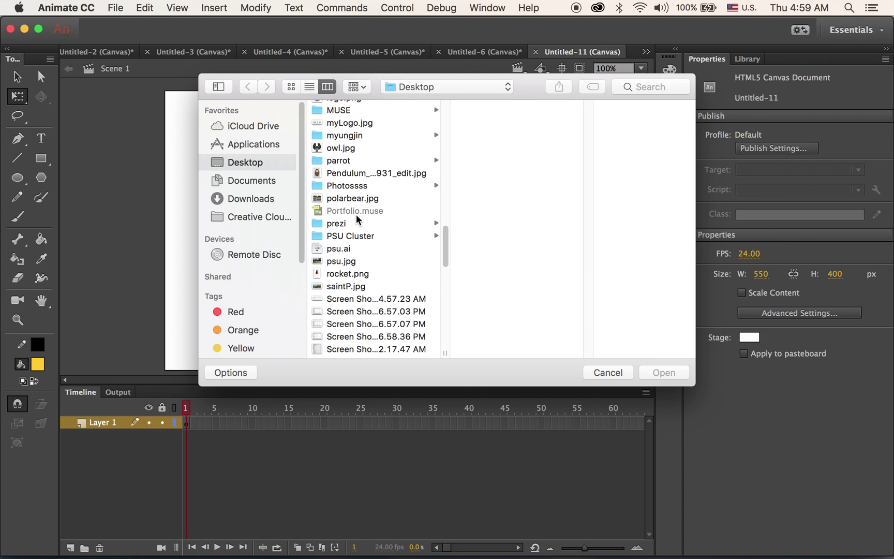
click(343, 260)
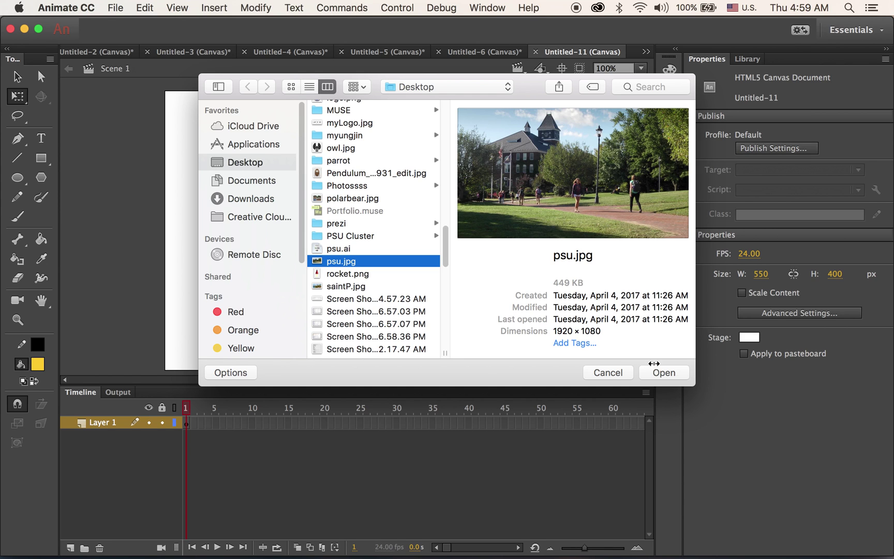
click(661, 379)
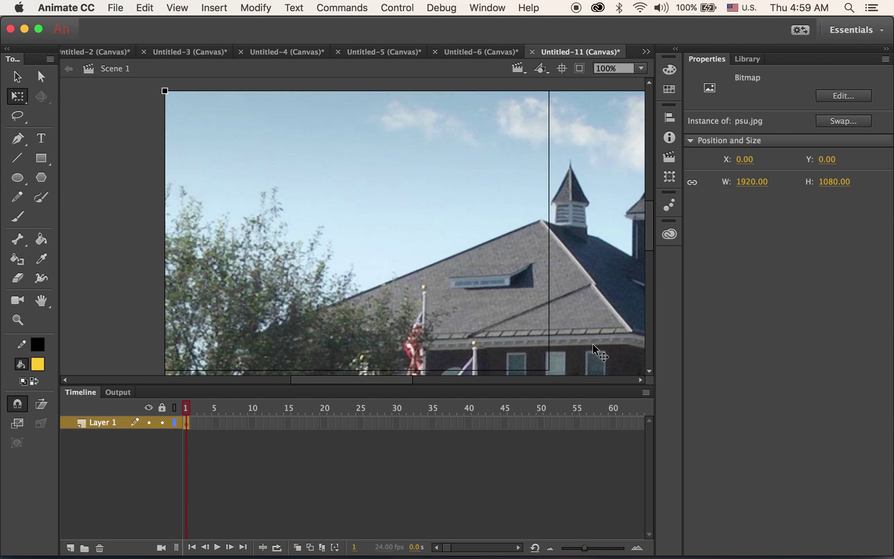
Step: Drag the campus photo up to X 0, Y −468 so the lawn covers the stage
alt+super+click(279, 250)
alt+super+click(389, 280)
scroll(409, 269, down, 5)
scroll(409, 269, right, 5)
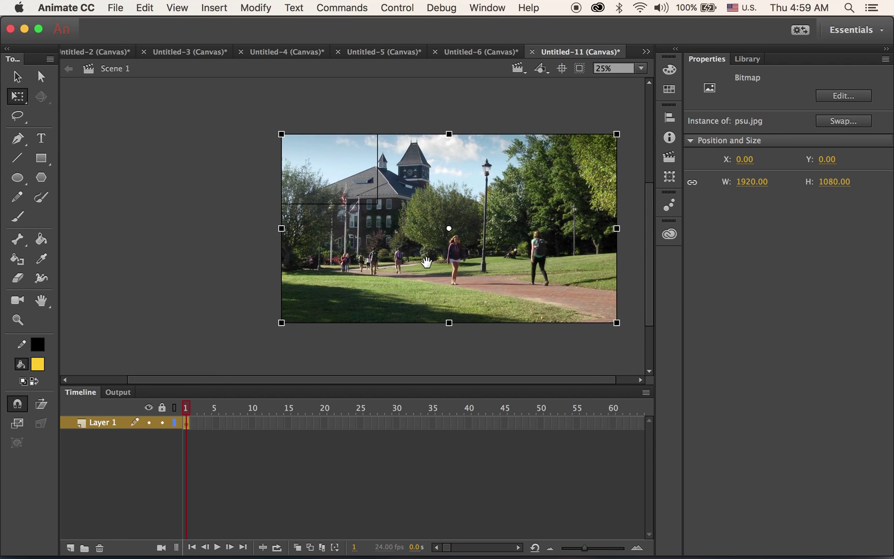
click(14, 78)
drag(500, 293, 467, 239)
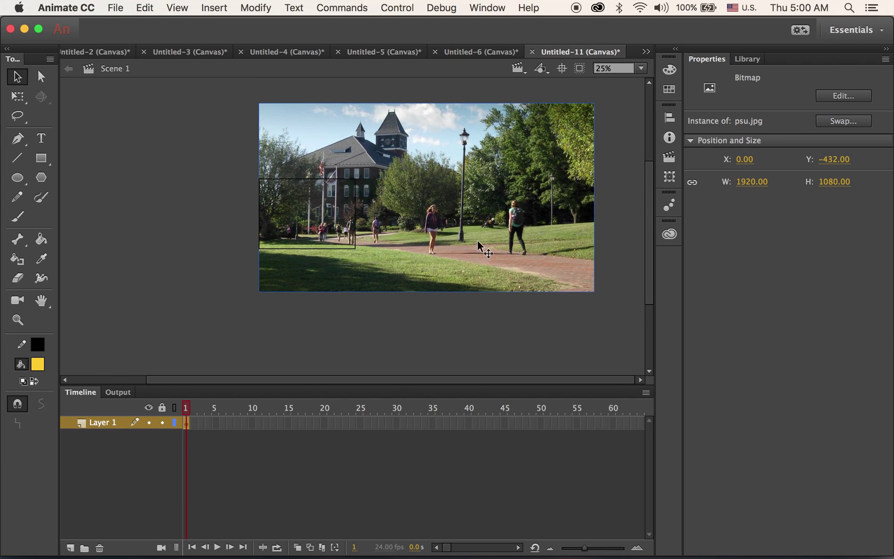
mouse_move(540, 247)
mouse_down()
mouse_move(277, 240)
mouse_move(541, 241)
mouse_up()
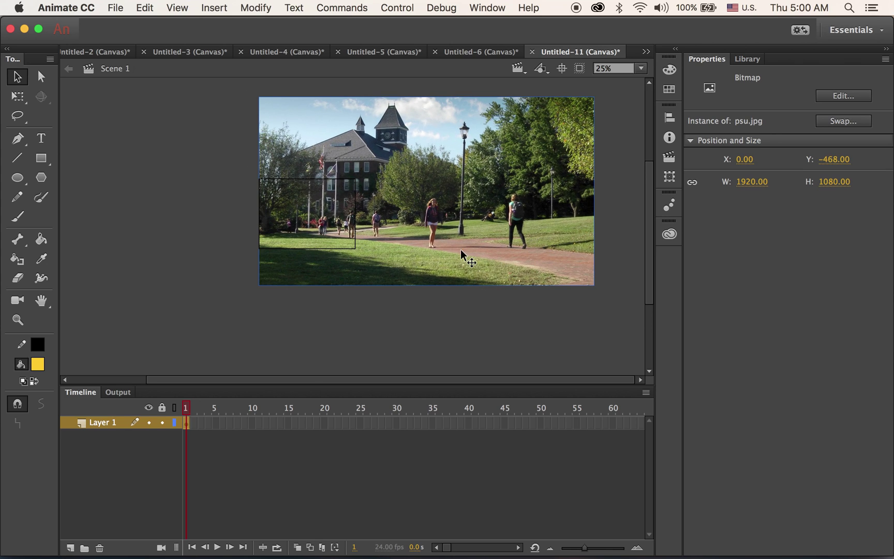
Step: Add a 24-frame motion tween sliding the photo left to X −1370, then preview it
click(219, 7)
click(246, 45)
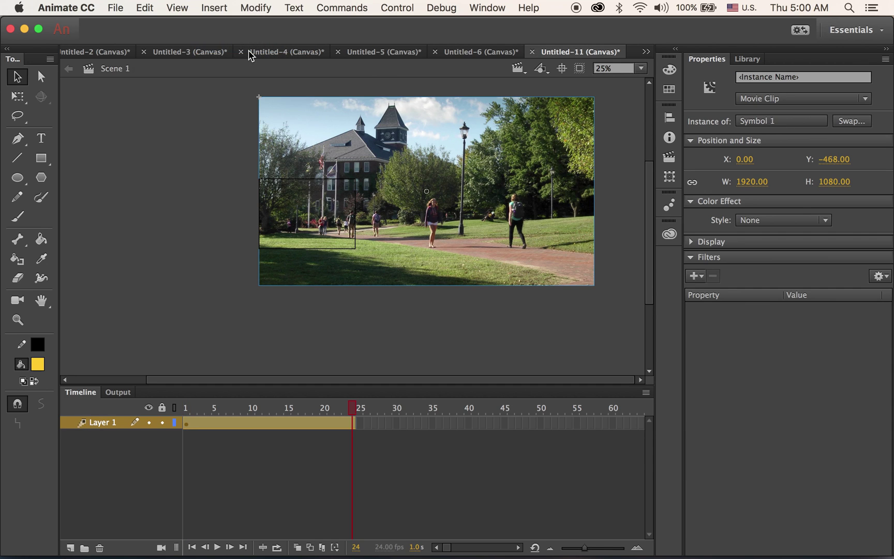
click(209, 7)
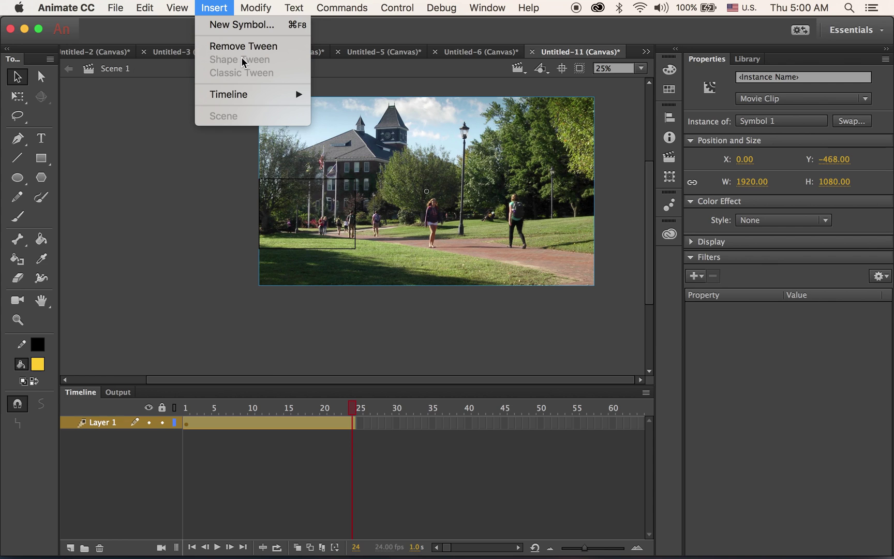
mouse_move(254, 93)
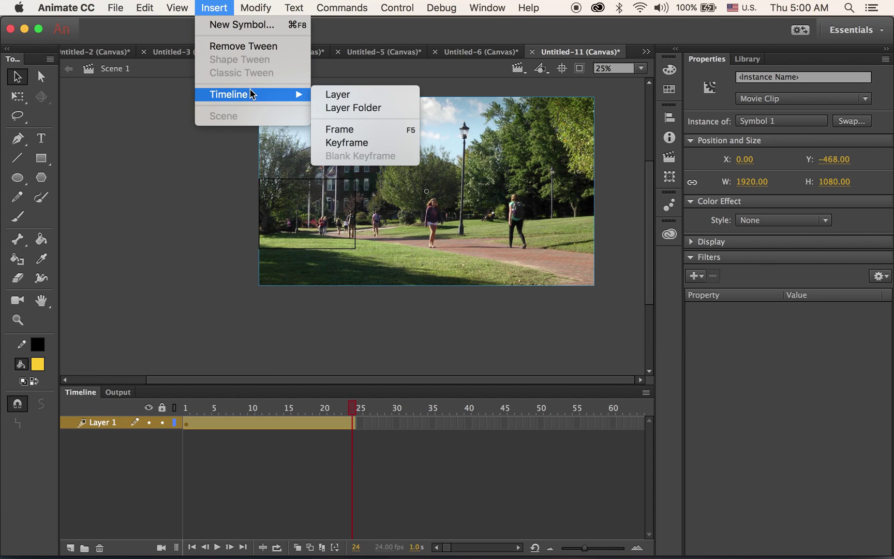
click(390, 143)
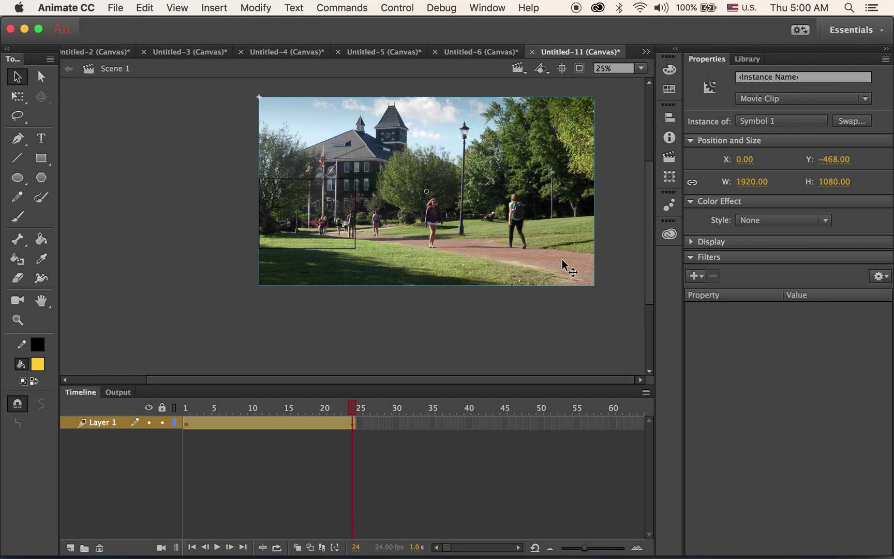
drag(563, 260, 326, 262)
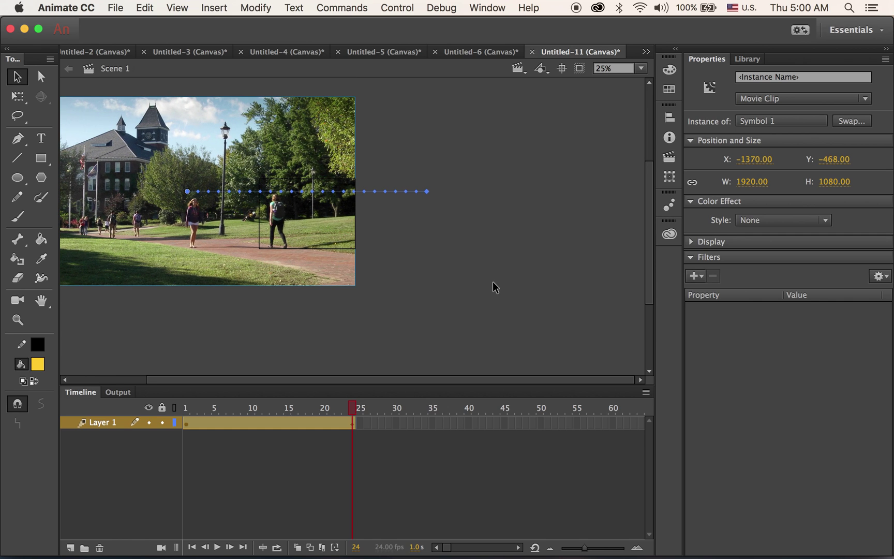
key(Return)
key(Return)
Step: Extend the photo's pan tween to about frame 200 and play it back
click(552, 553)
click(551, 553)
click(551, 553)
click(552, 553)
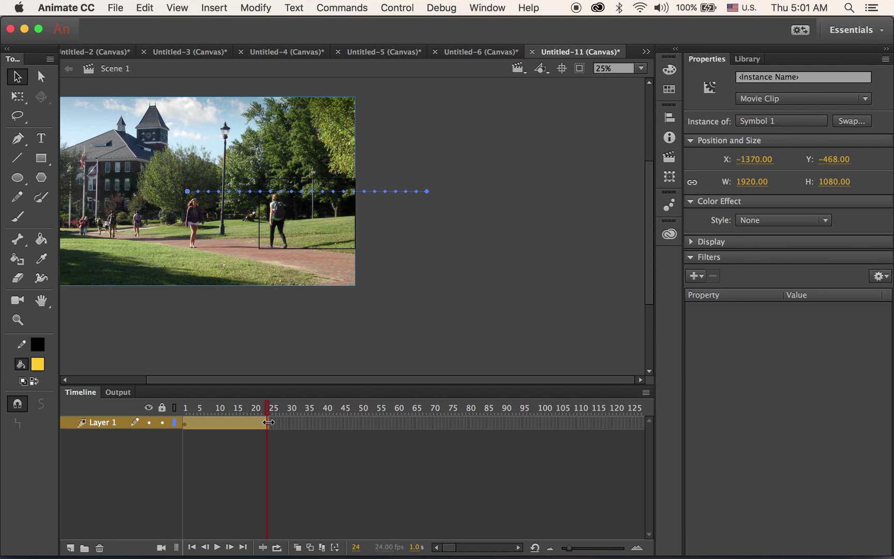
drag(268, 423, 582, 446)
click(613, 492)
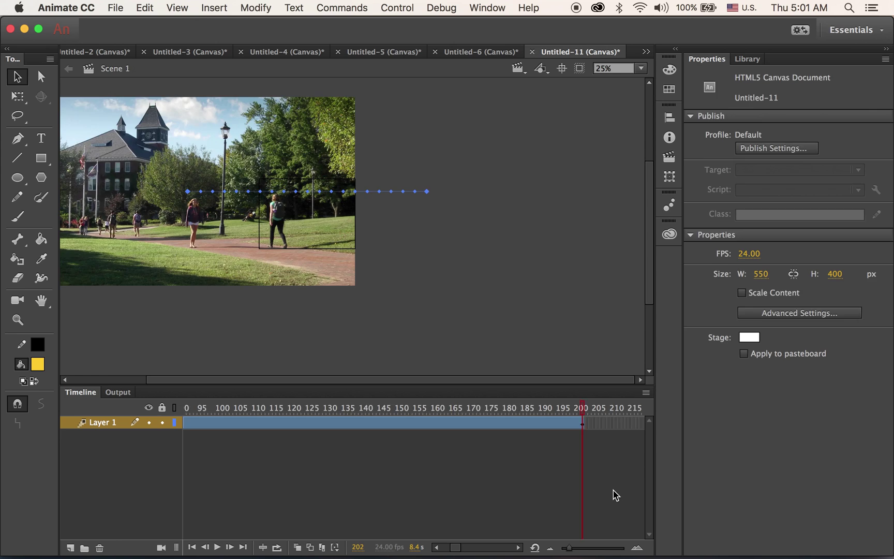
key(Return)
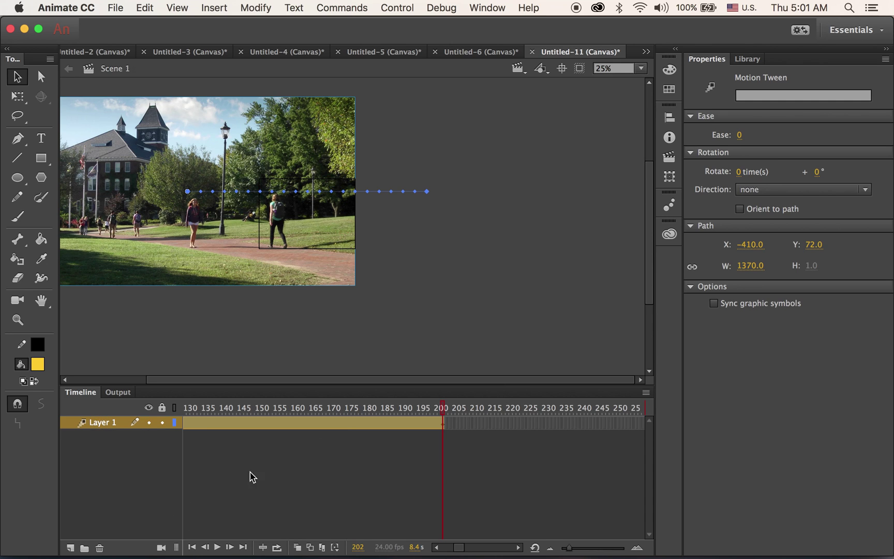
Step: Rename Layer 1 to bg
double_click(105, 424)
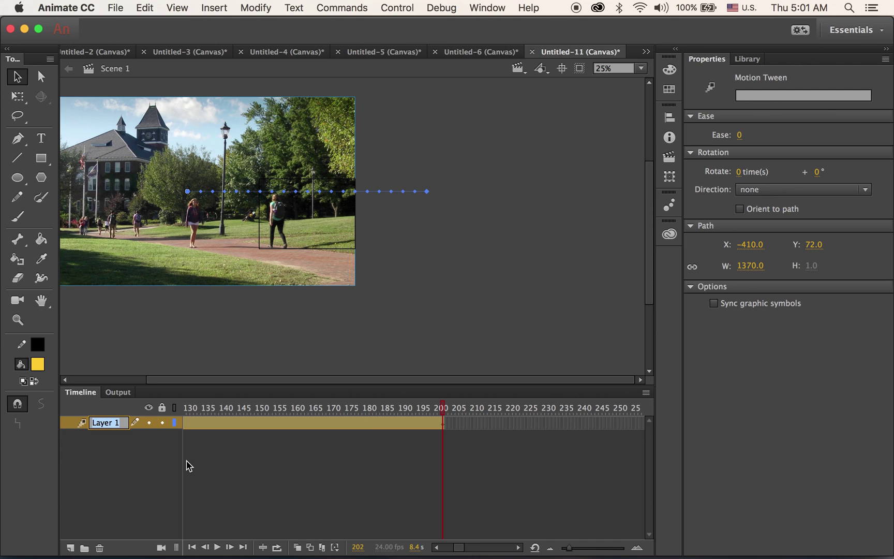
text(bg)
key(Return)
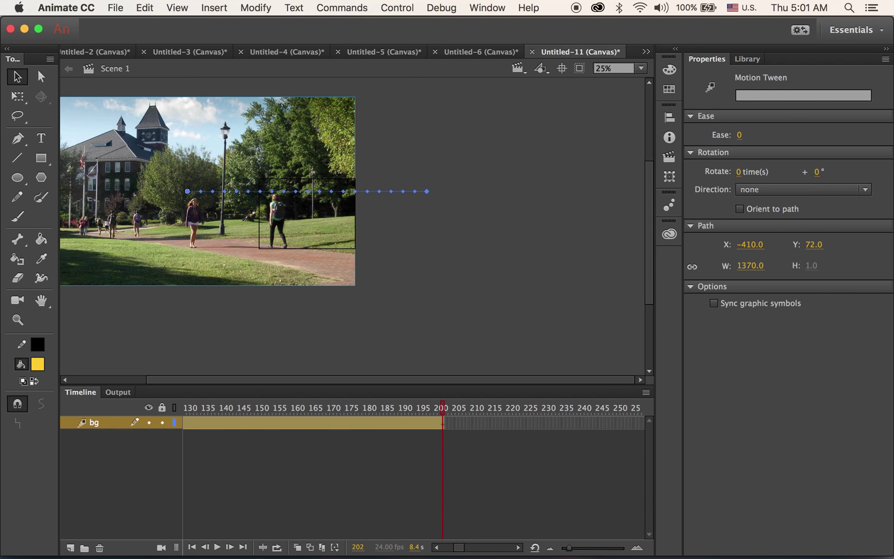
Step: Add a new layer above bg and name it text
click(71, 548)
click(100, 426)
double_click(100, 423)
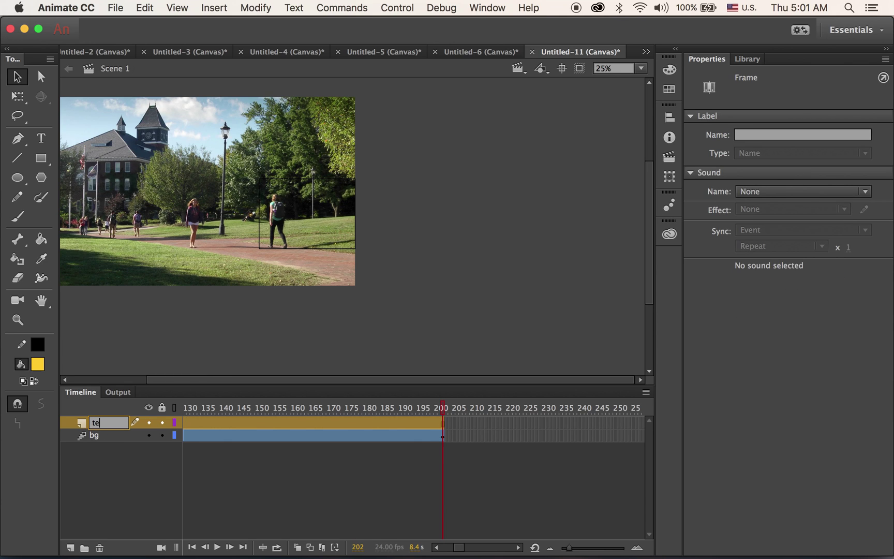
key(Return)
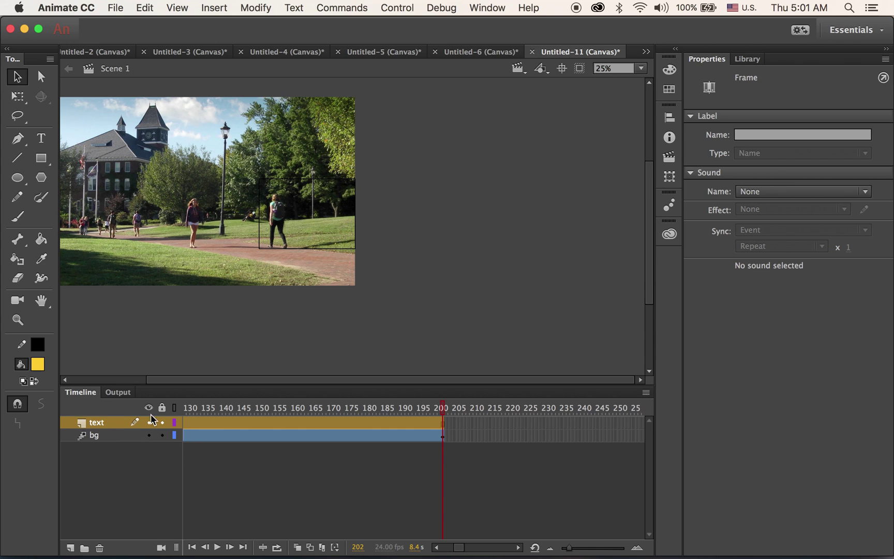
Step: Pan the stage view, select a text-layer frame and play the timeline
click(42, 300)
scroll(107, 303, up, 5)
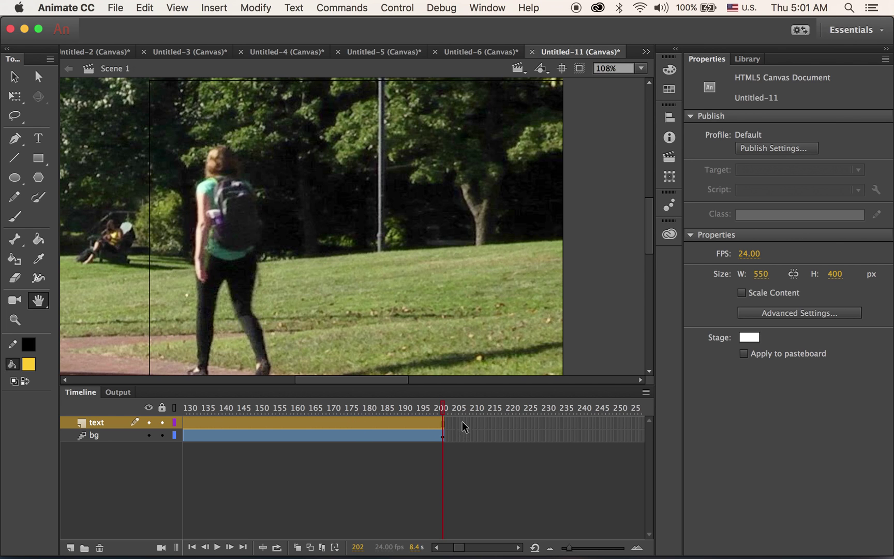
click(444, 422)
key(Return)
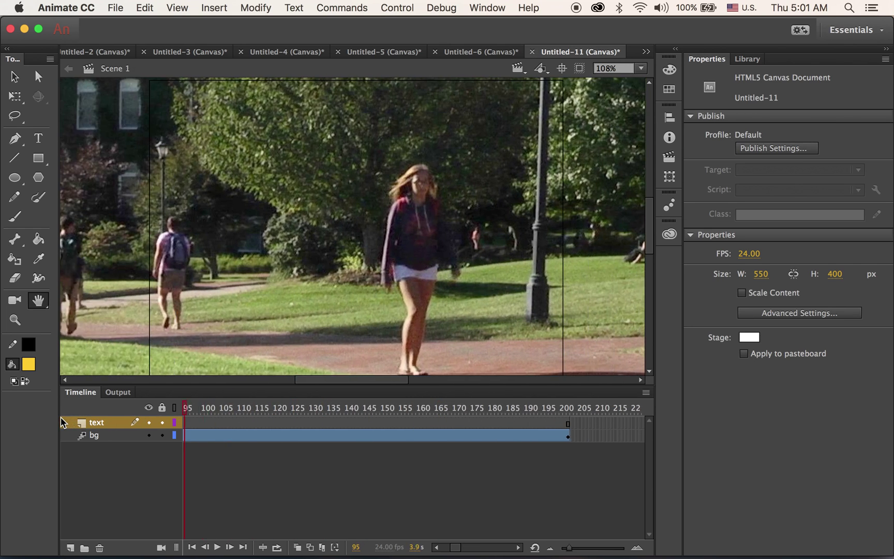
click(39, 139)
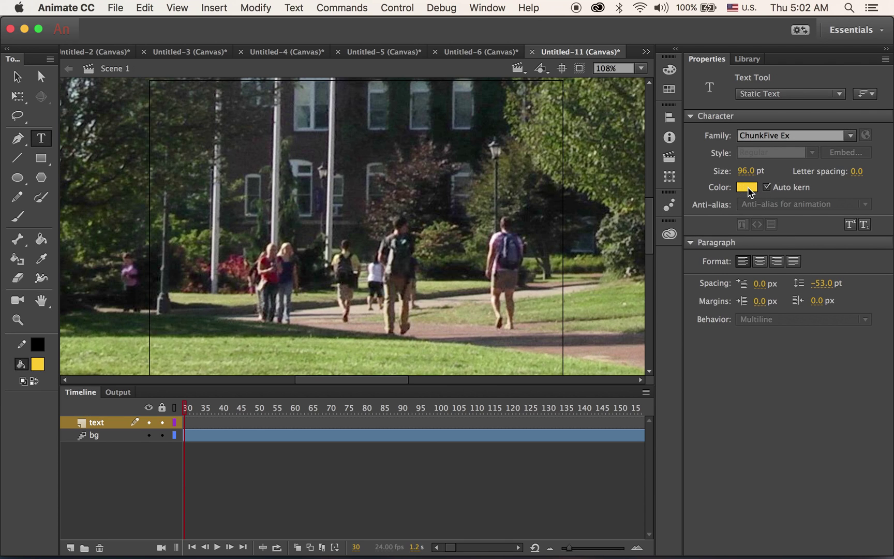
Step: Type PSU as text on the left side of the stage
click(178, 278)
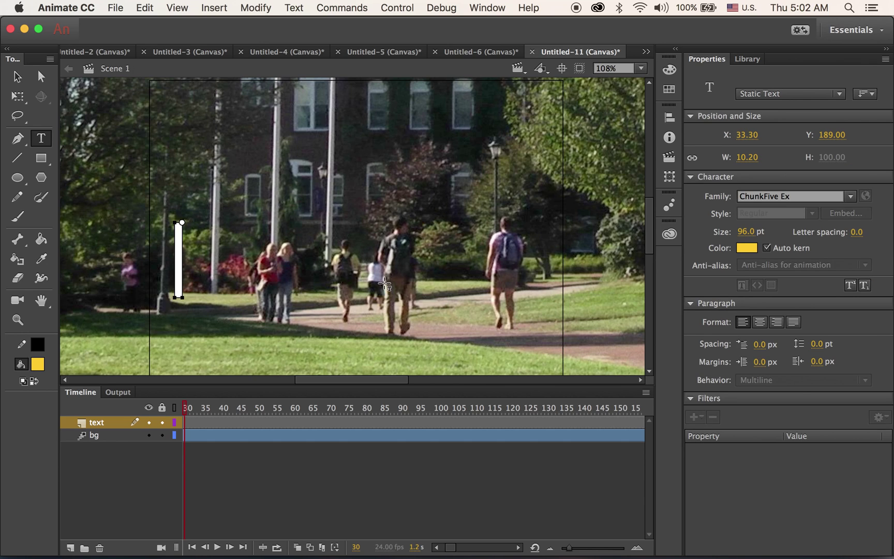
text(PSU)
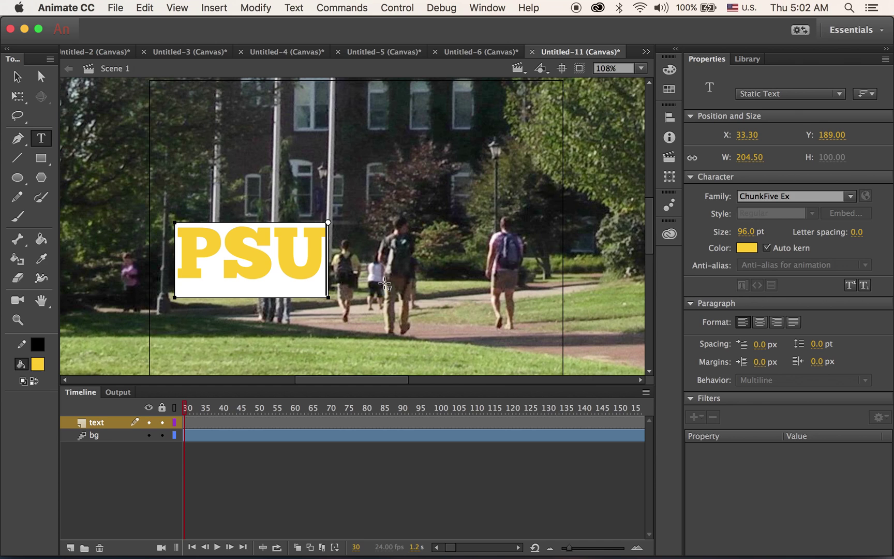
click(17, 78)
Step: Scale the PSU text up to about 531.60 × 365.80 and position it across the stage
click(17, 96)
drag(209, 241, 282, 230)
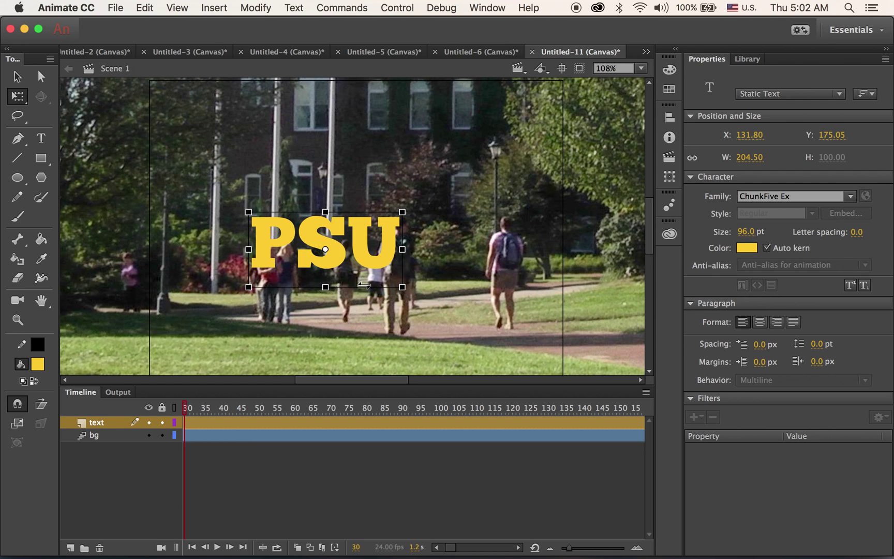
drag(401, 288, 526, 384)
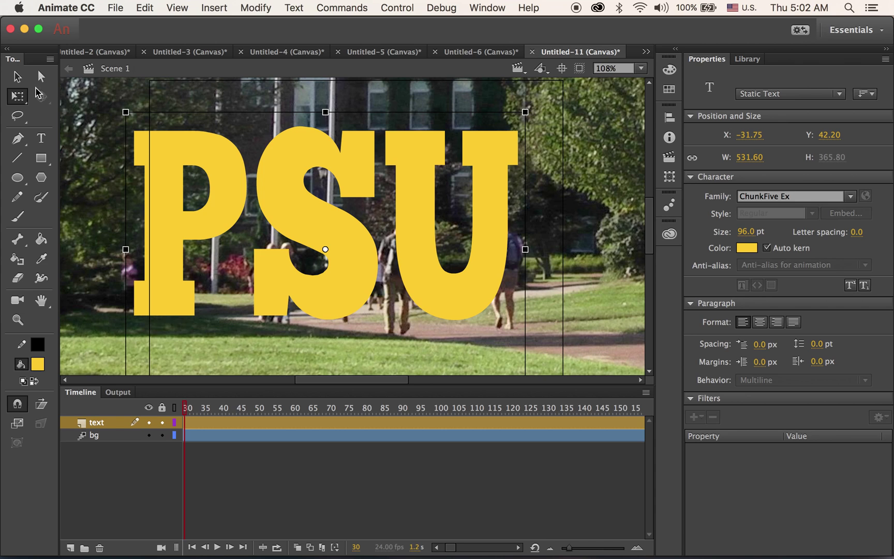
click(17, 76)
drag(188, 198, 224, 215)
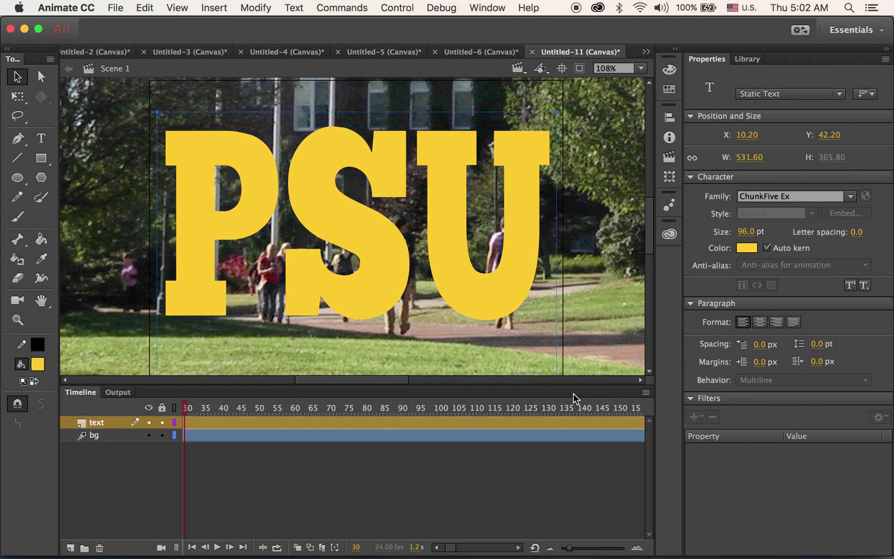
scroll(568, 363, down, 5)
scroll(569, 363, up, 5)
drag(396, 271, 396, 293)
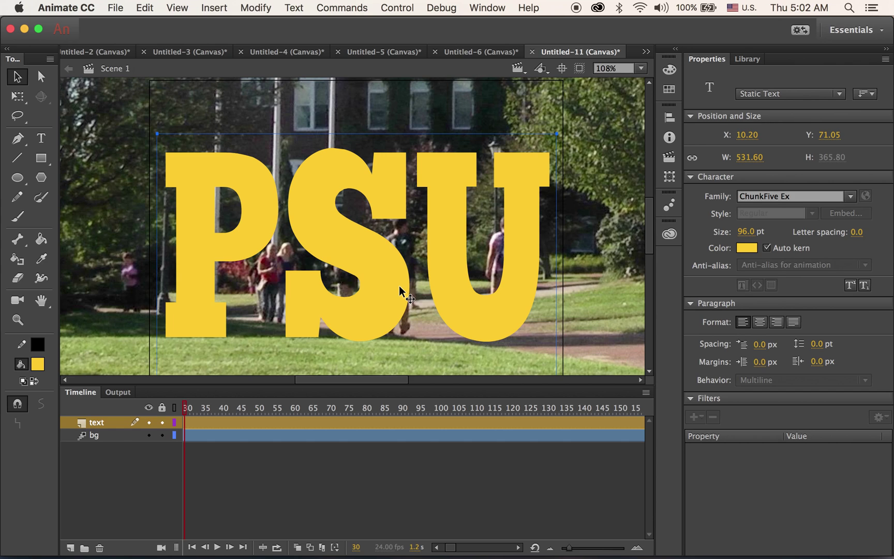
Step: Break the PSU text apart twice into filled shapes, then preview the animation
click(262, 6)
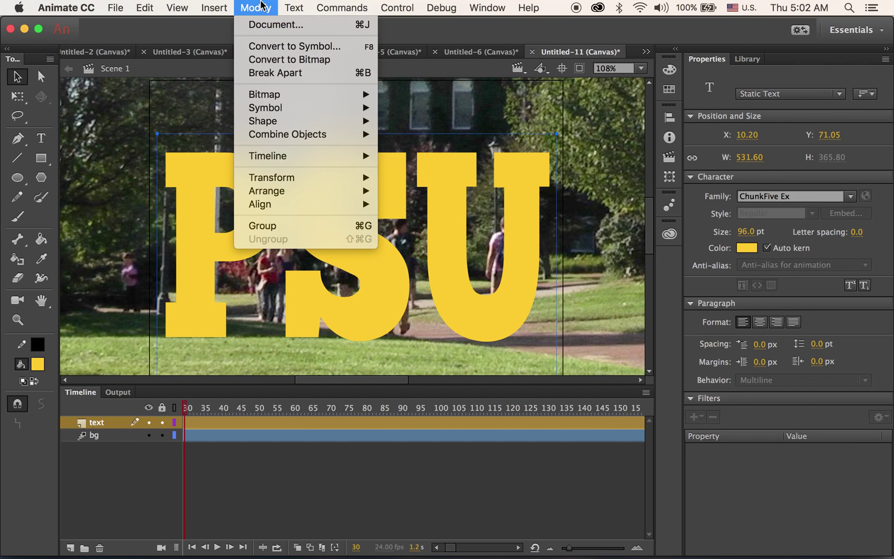
click(303, 73)
click(256, 8)
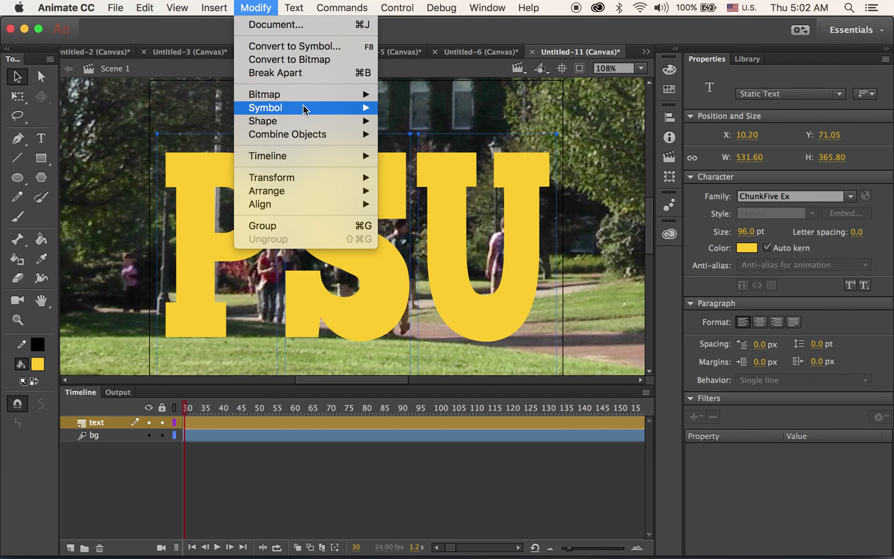
click(303, 73)
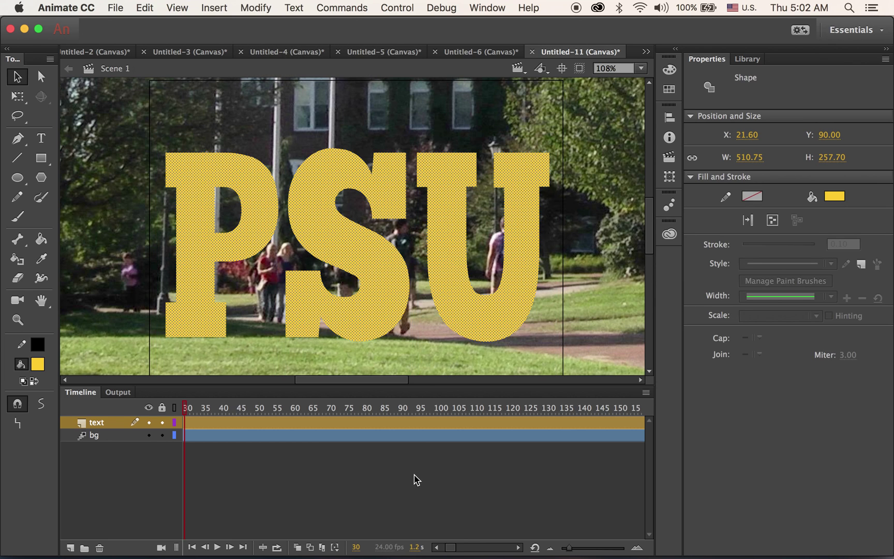
click(408, 476)
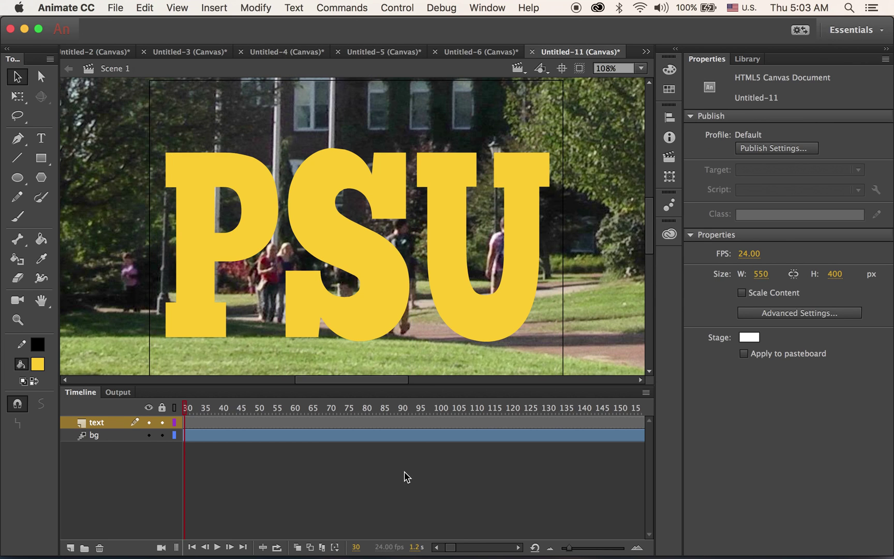
key(Return)
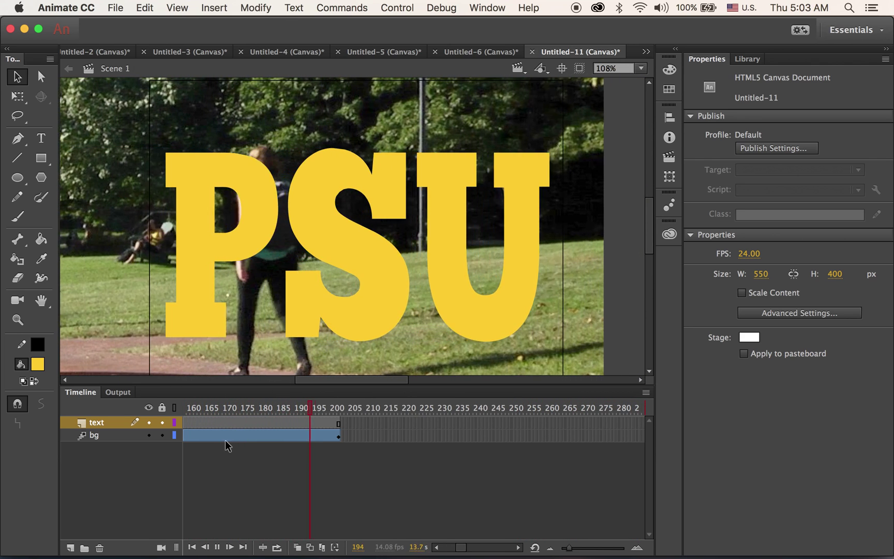
Step: Make the text layer a mask over bg and play the masked animation
click(87, 425)
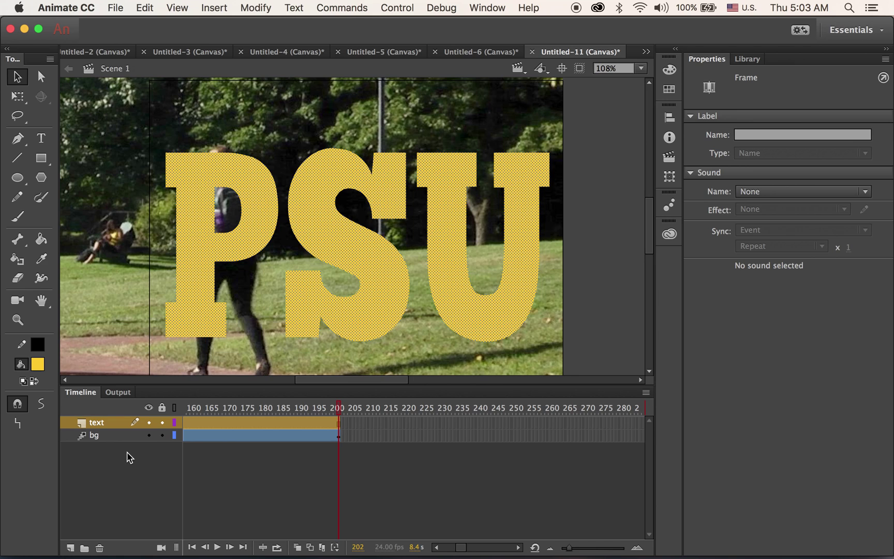
right_click(82, 421)
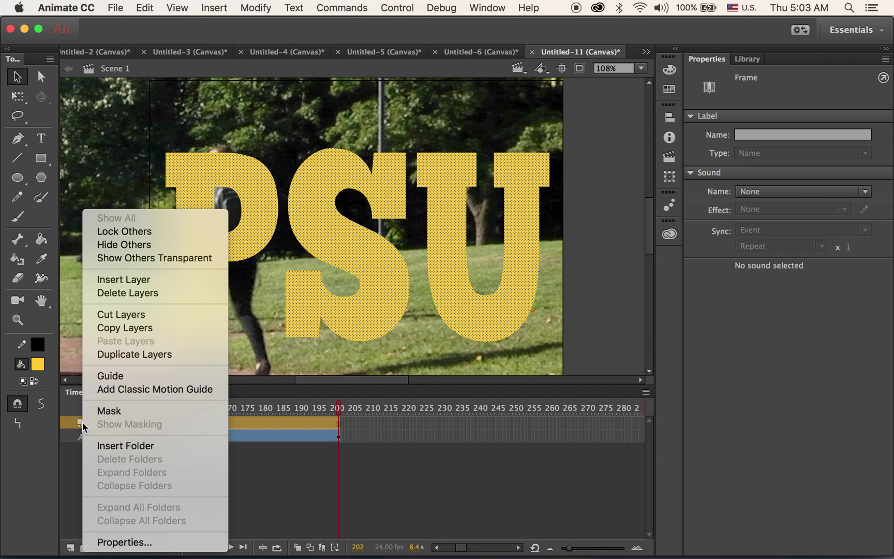
click(105, 412)
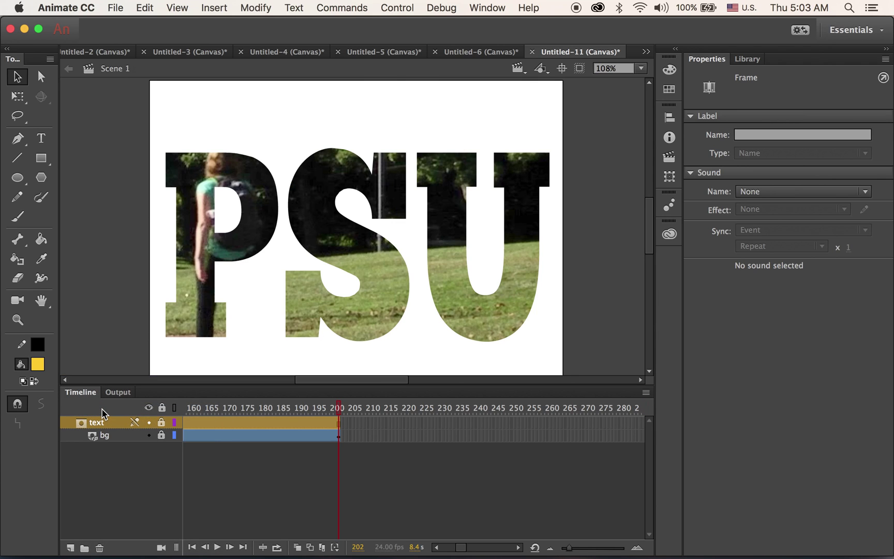
key(Return)
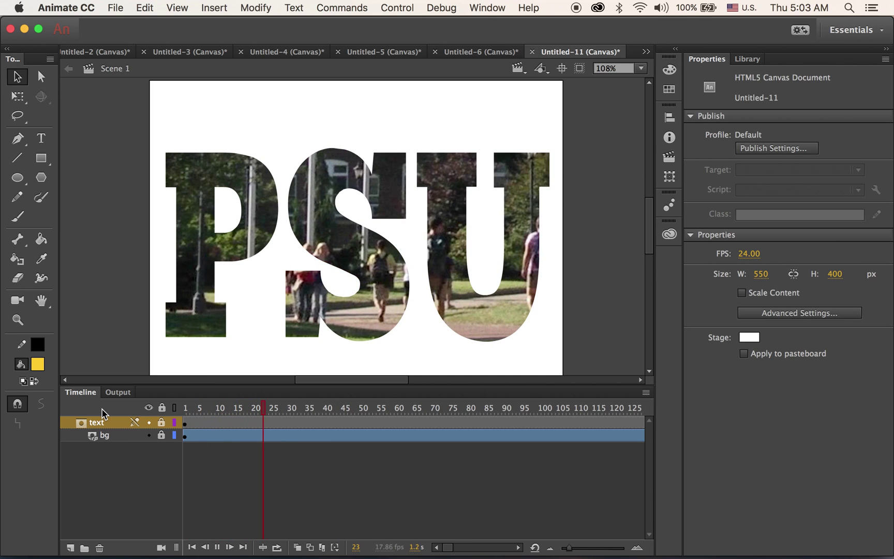